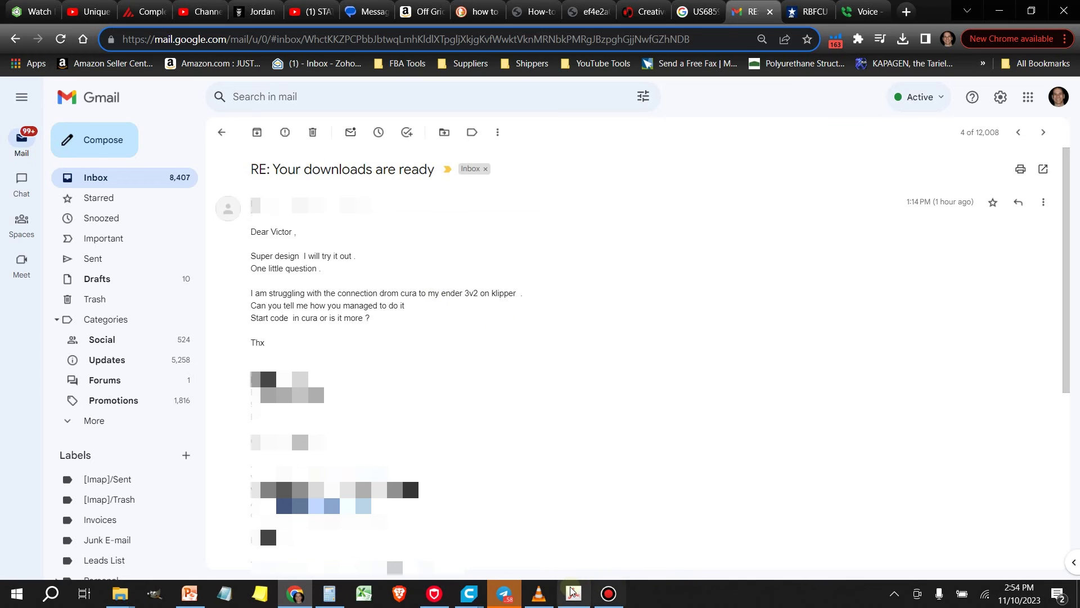
Bring the Klipper guide PDF forward and scroll to page 24's Cura Start G-code instructions.
{"action": "mouse_move", "coordinate": [572, 591]}
{"action": "left_click", "coordinate": [586, 509]}
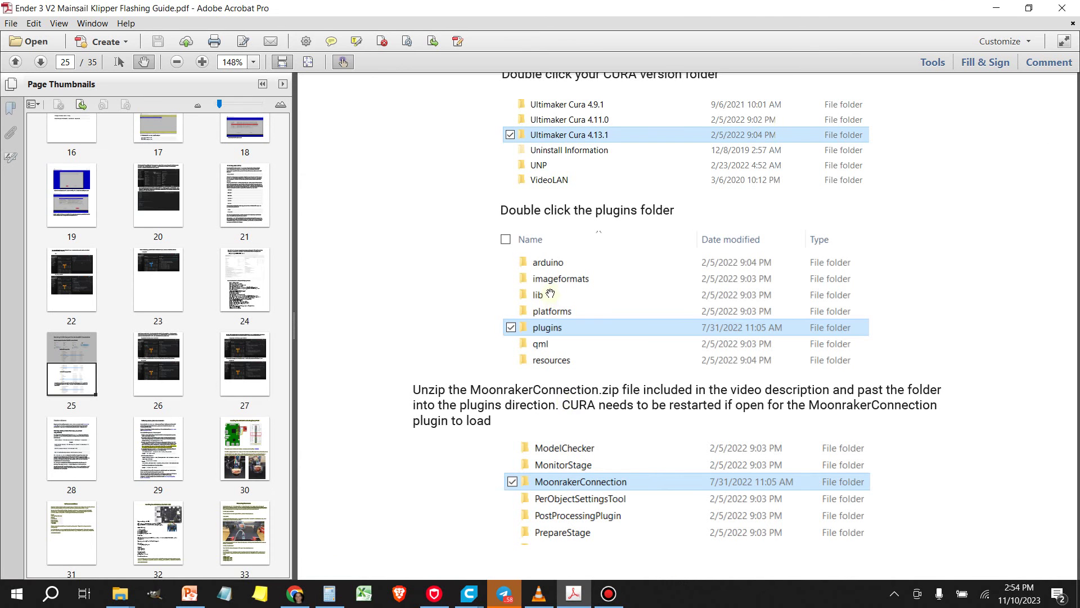
{"action": "scroll", "coordinate": [501, 292], "scroll_direction": "down", "scroll_amount": 3}
{"action": "scroll", "coordinate": [478, 297], "scroll_direction": "up", "scroll_amount": 5}
{"action": "scroll", "coordinate": [477, 297], "scroll_direction": "up", "scroll_amount": 12}
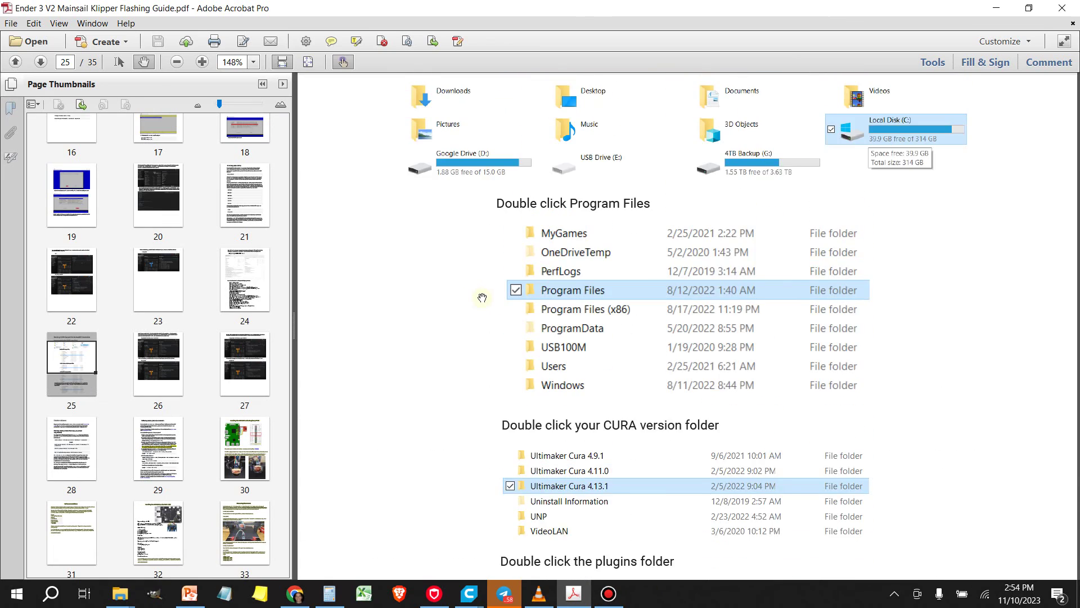
{"action": "scroll", "coordinate": [501, 305], "scroll_direction": "up", "scroll_amount": 5}
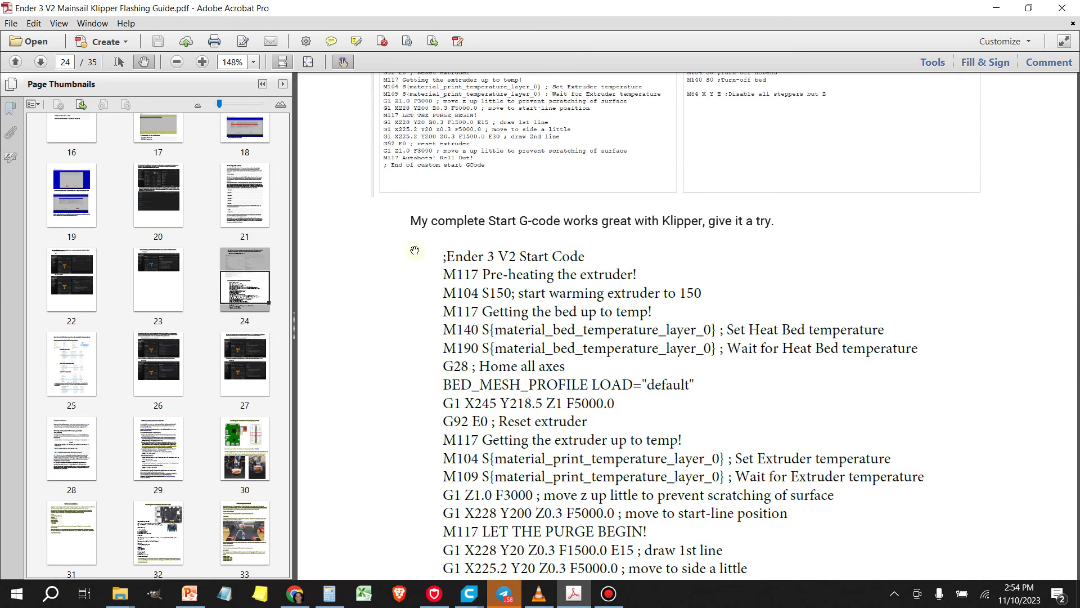
{"action": "scroll", "coordinate": [782, 327], "scroll_direction": "up", "scroll_amount": 8}
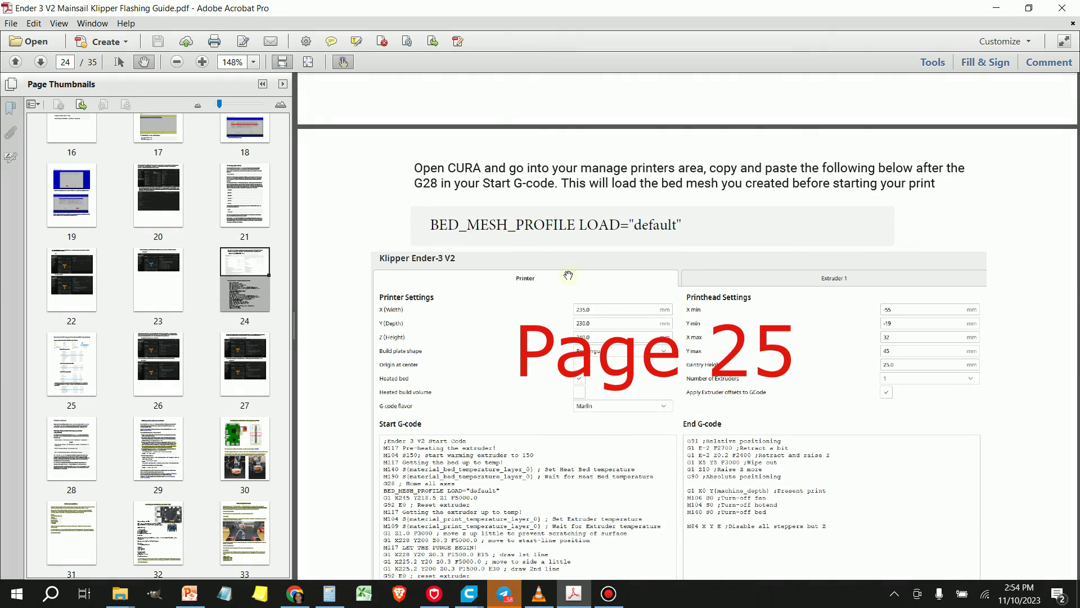
{"action": "scroll", "coordinate": [646, 279], "scroll_direction": "down", "scroll_amount": 1}
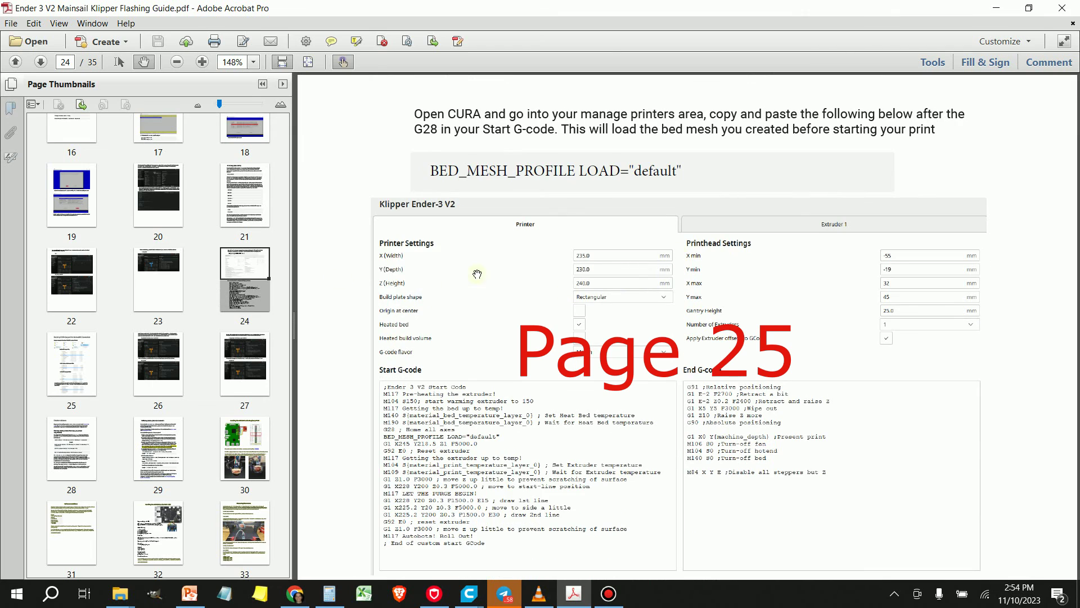
{"action": "scroll", "coordinate": [816, 252], "scroll_direction": "down", "scroll_amount": 1}
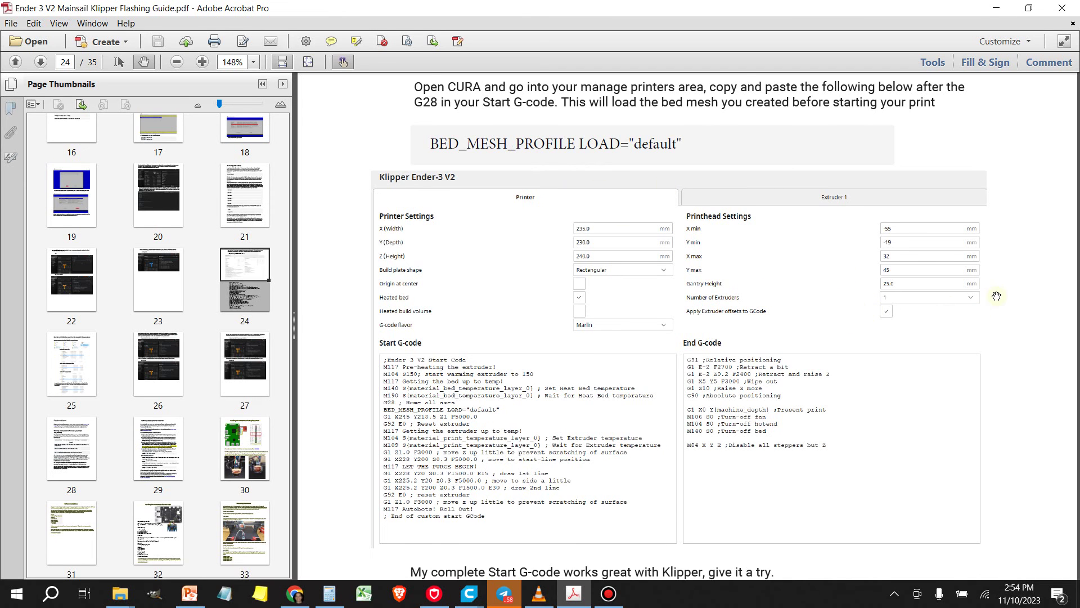
{"action": "scroll", "coordinate": [1007, 292], "scroll_direction": "down", "scroll_amount": 15}
Scroll page 25 to the MoonrakerConnection plugins-folder steps, then bring Cura's Marketplace forward.
{"action": "scroll", "coordinate": [1022, 316], "scroll_direction": "down", "scroll_amount": 4}
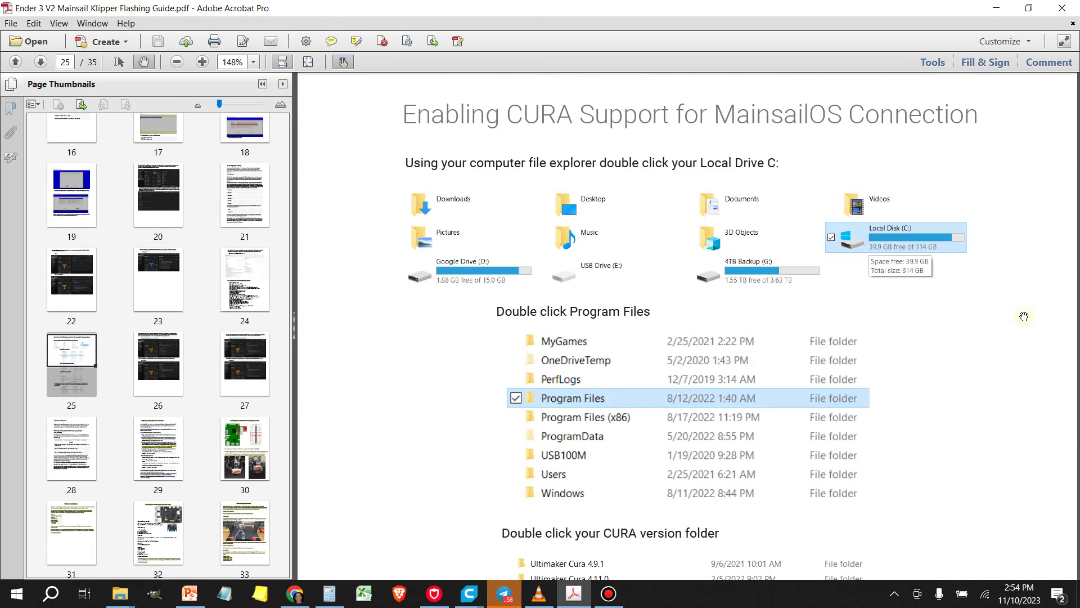
{"action": "scroll", "coordinate": [1024, 316], "scroll_direction": "down", "scroll_amount": 1}
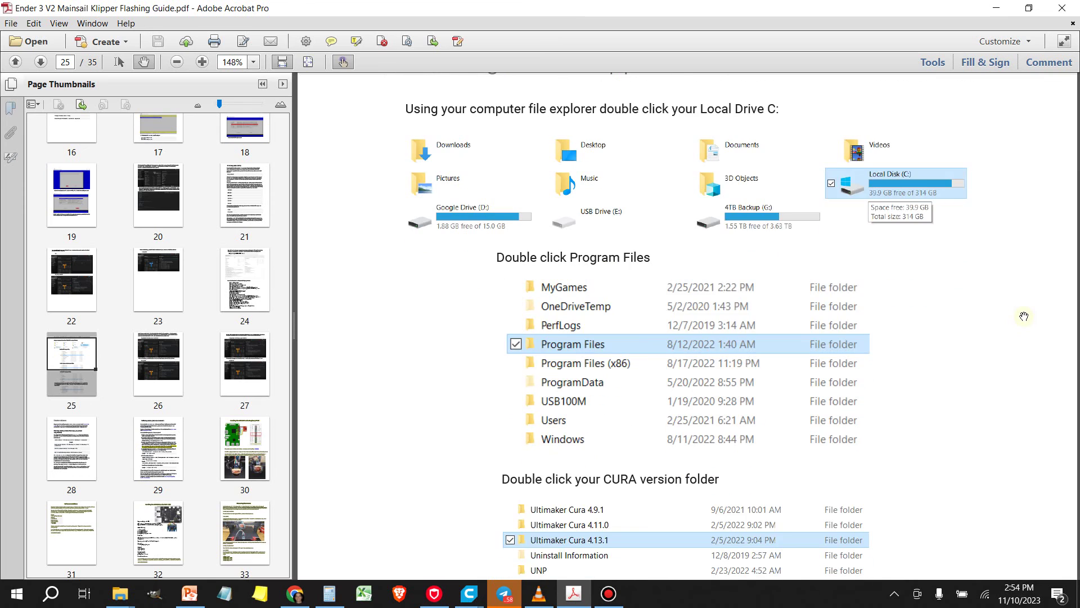
{"action": "scroll", "coordinate": [1023, 316], "scroll_direction": "up", "scroll_amount": 1}
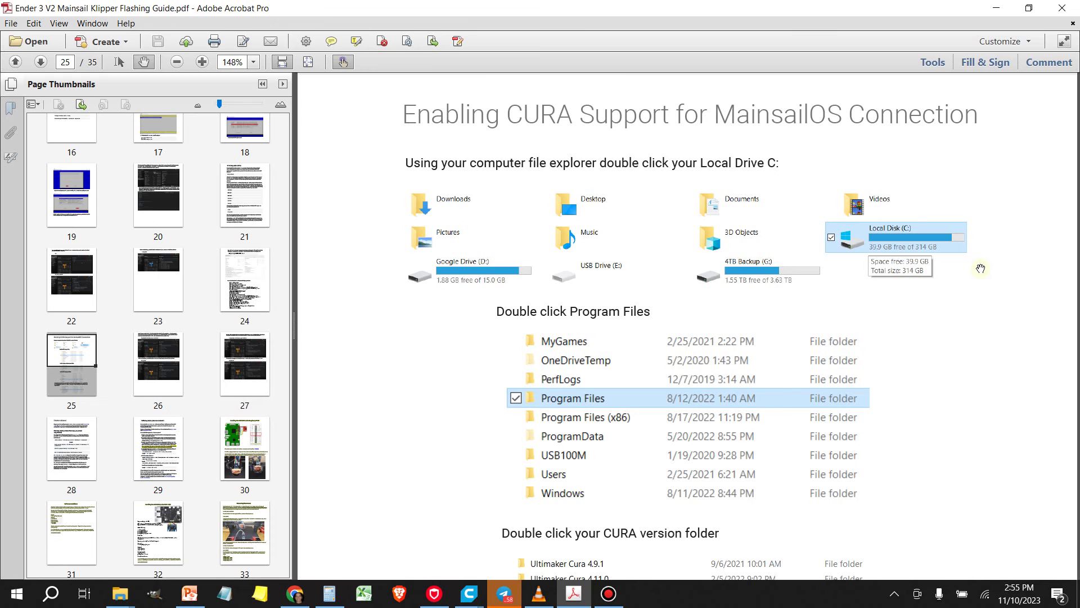
{"action": "scroll", "coordinate": [984, 276], "scroll_direction": "down", "scroll_amount": 8}
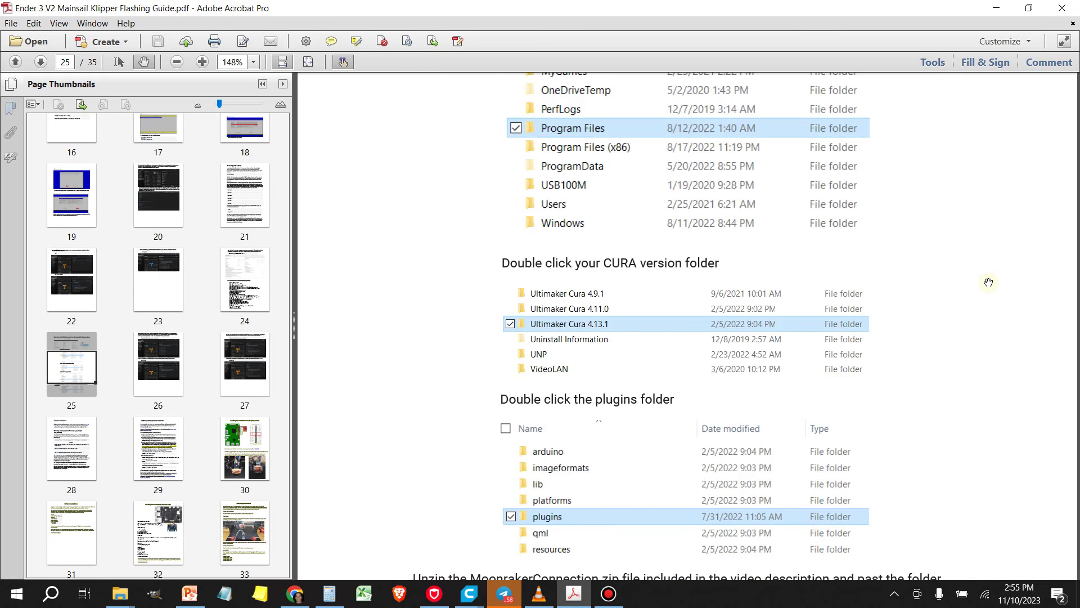
{"action": "scroll", "coordinate": [994, 285], "scroll_direction": "down", "scroll_amount": 3}
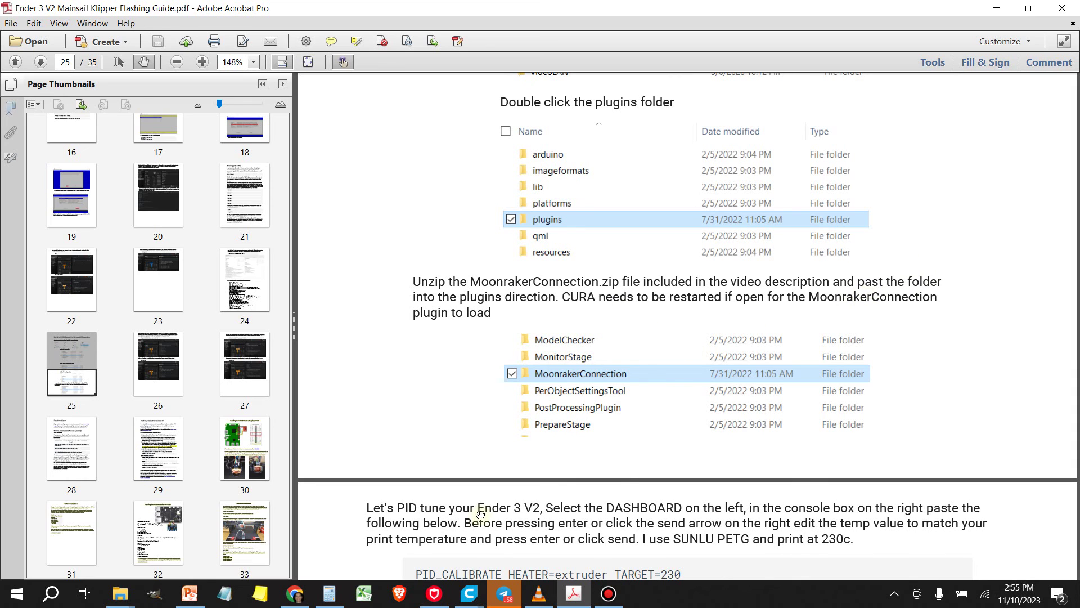
{"action": "scroll", "coordinate": [940, 309], "scroll_direction": "up", "scroll_amount": 2}
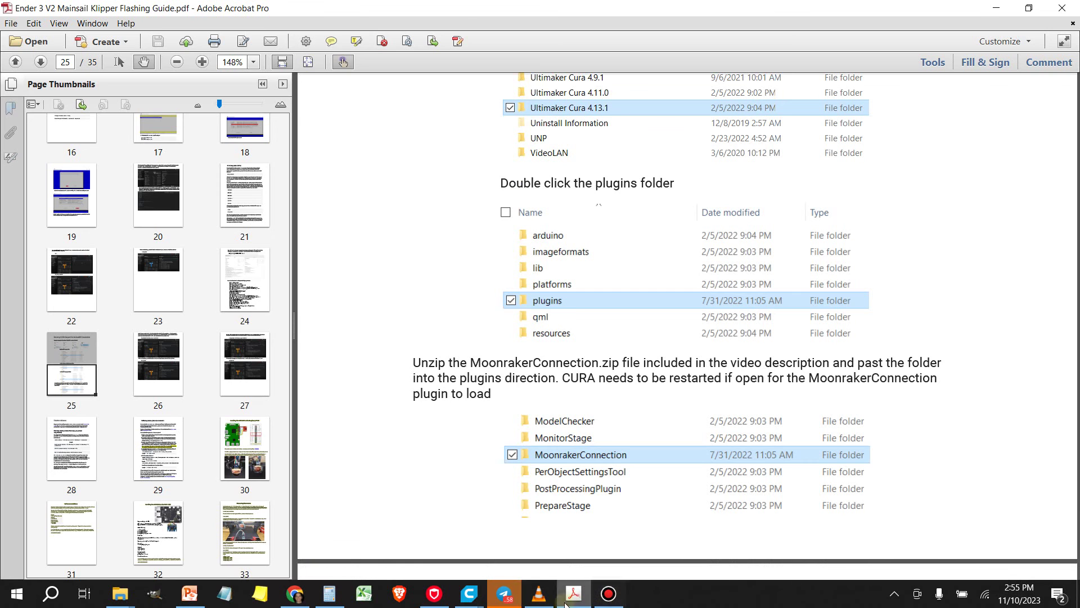
{"action": "mouse_move", "coordinate": [464, 596]}
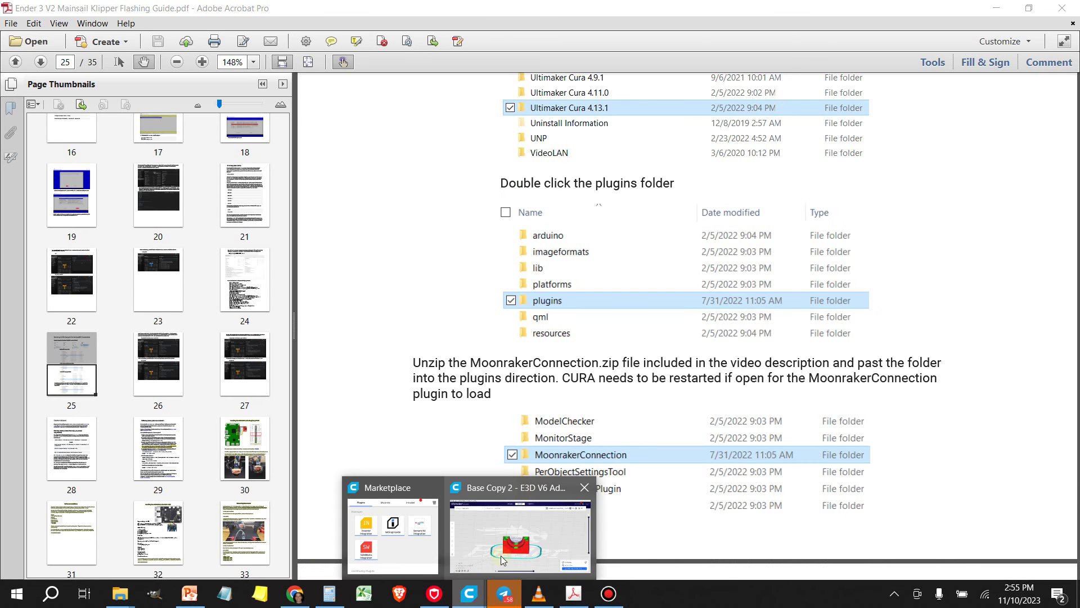
{"action": "left_click", "coordinate": [414, 546]}
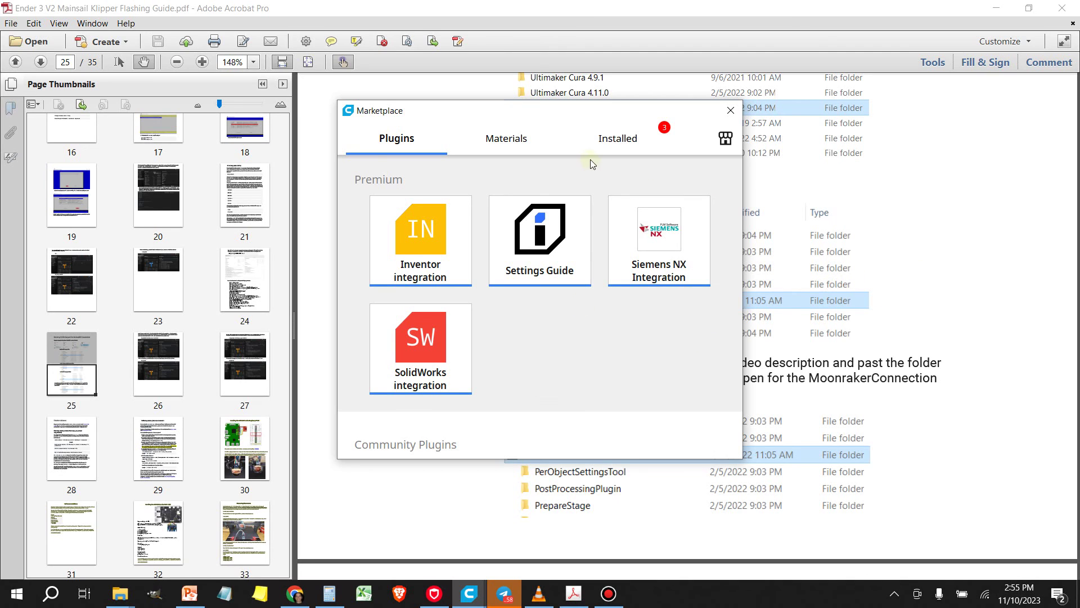
Bring Cura's Marketplace forward and scroll the Plugins list to the installed Moonraker Connection.
{"action": "left_click", "coordinate": [472, 598]}
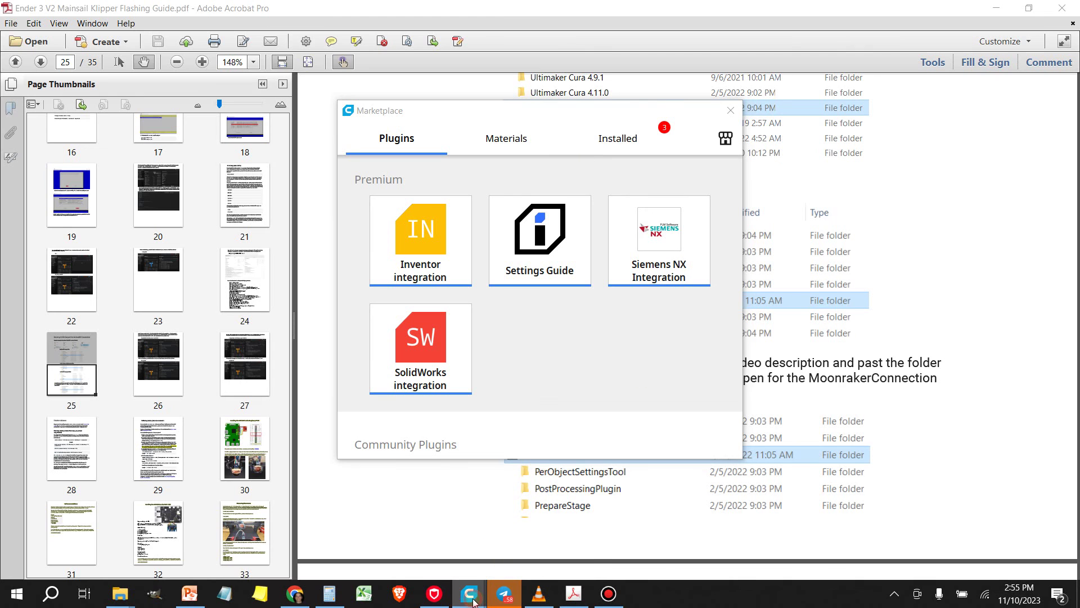
{"action": "left_click", "coordinate": [485, 543]}
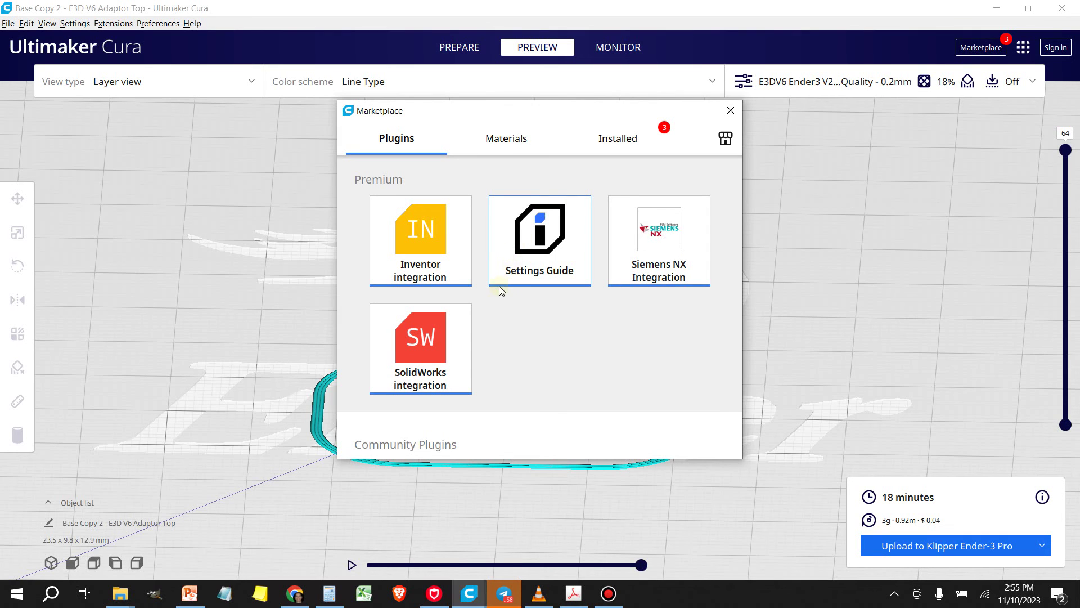
{"action": "scroll", "coordinate": [612, 306], "scroll_direction": "down", "scroll_amount": 3}
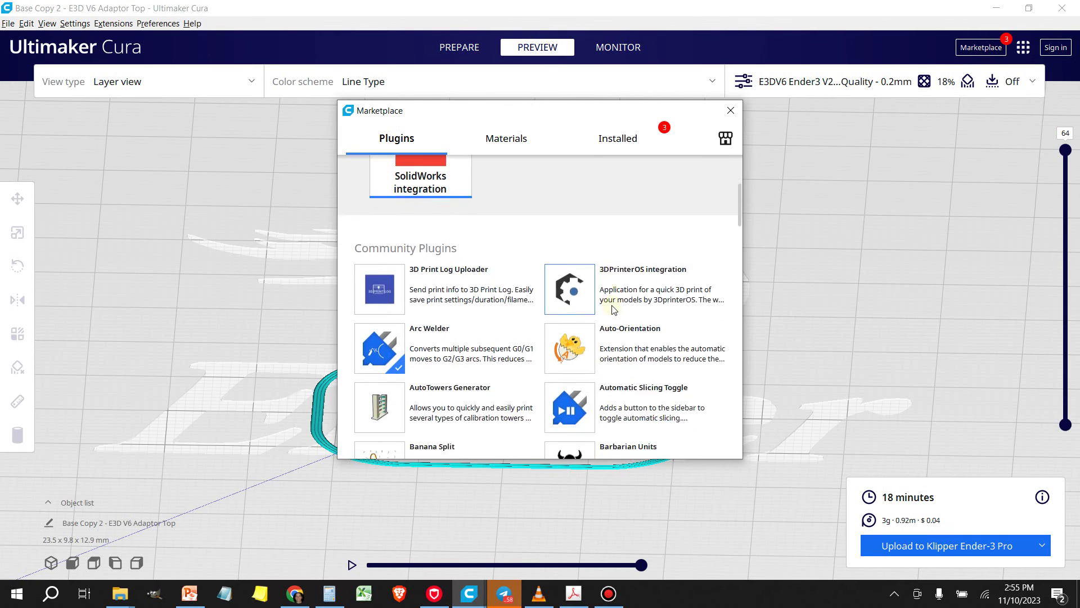
{"action": "scroll", "coordinate": [612, 309], "scroll_direction": "down", "scroll_amount": 6}
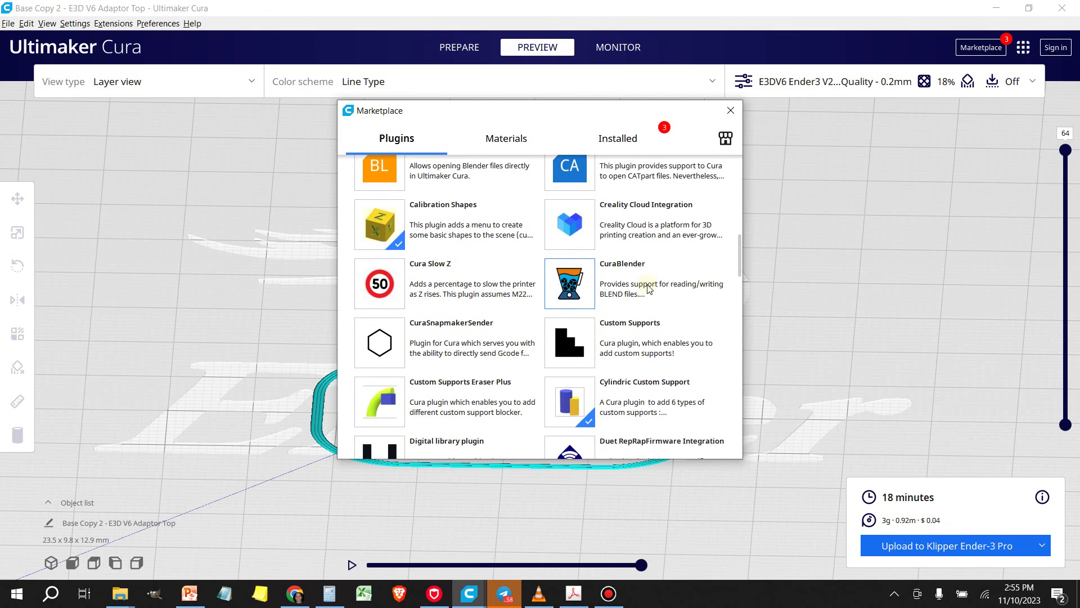
{"action": "scroll", "coordinate": [648, 289], "scroll_direction": "down", "scroll_amount": 9}
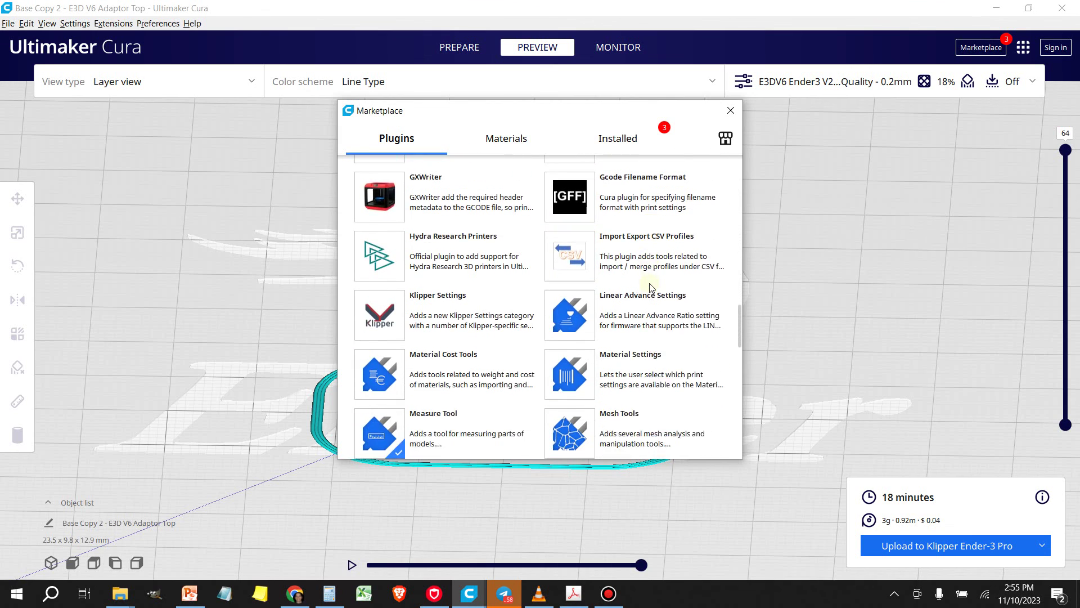
{"action": "scroll", "coordinate": [649, 288], "scroll_direction": "down", "scroll_amount": 4}
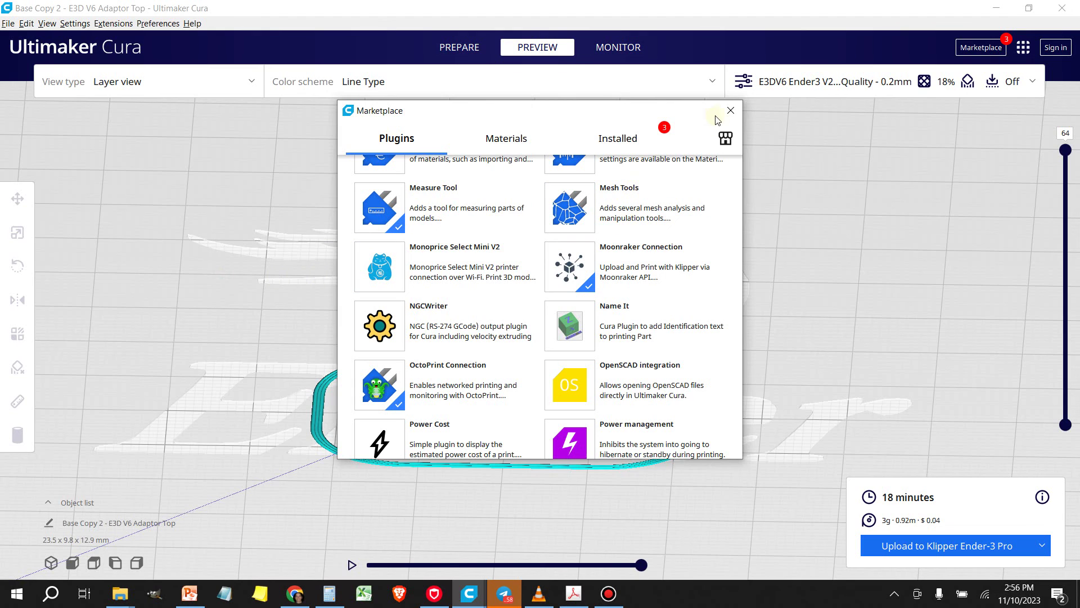
Close the Marketplace, open Manage Printers and select Creality MK8 Ender 3 V2 Layer Lapse.
{"action": "left_click", "coordinate": [732, 110]}
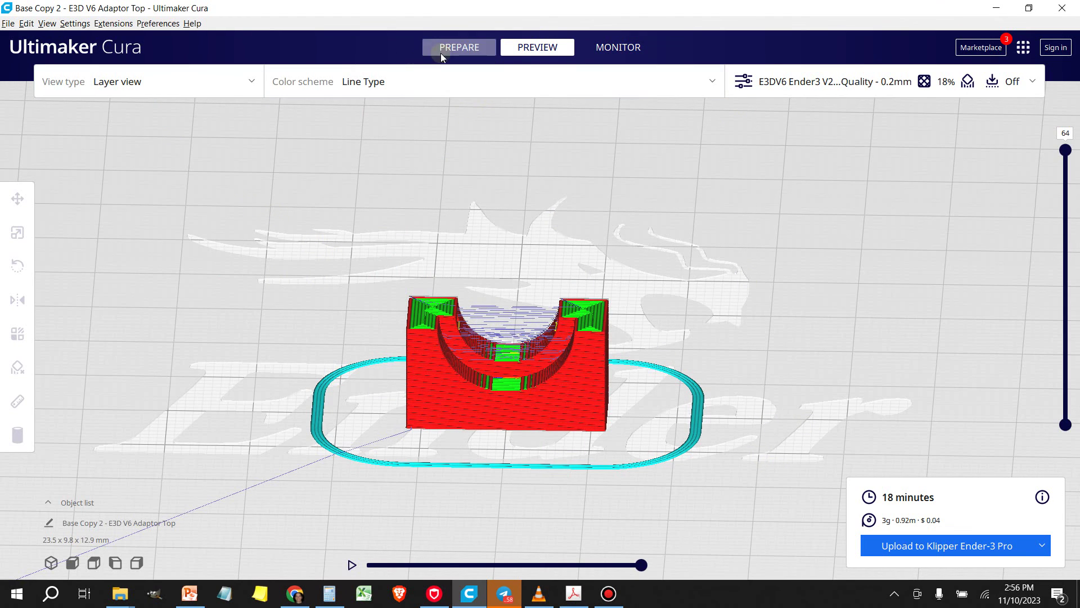
{"action": "left_click", "coordinate": [73, 25]}
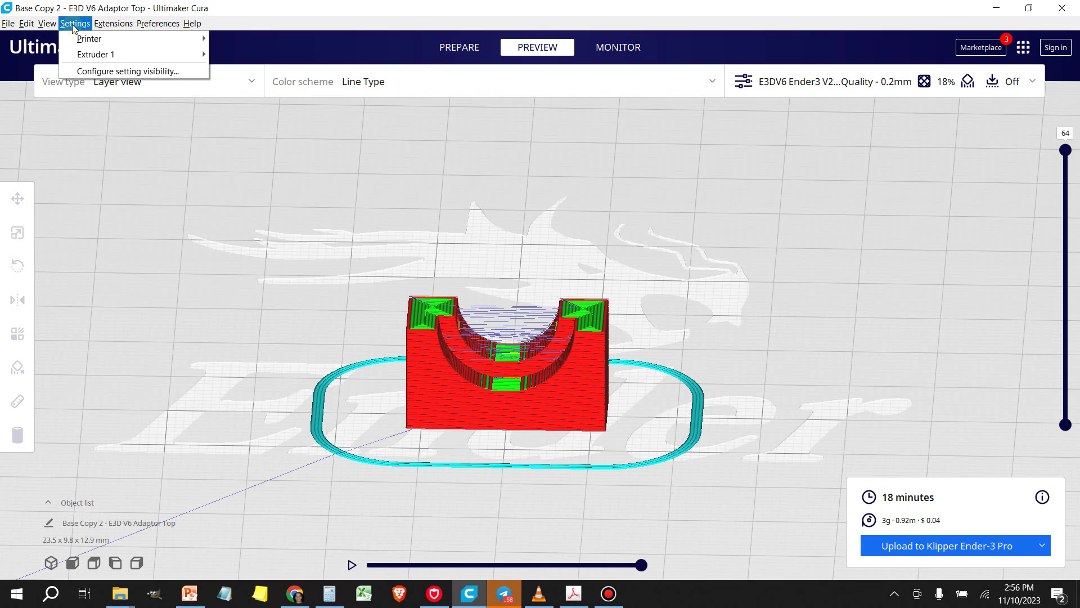
{"action": "mouse_move", "coordinate": [110, 43]}
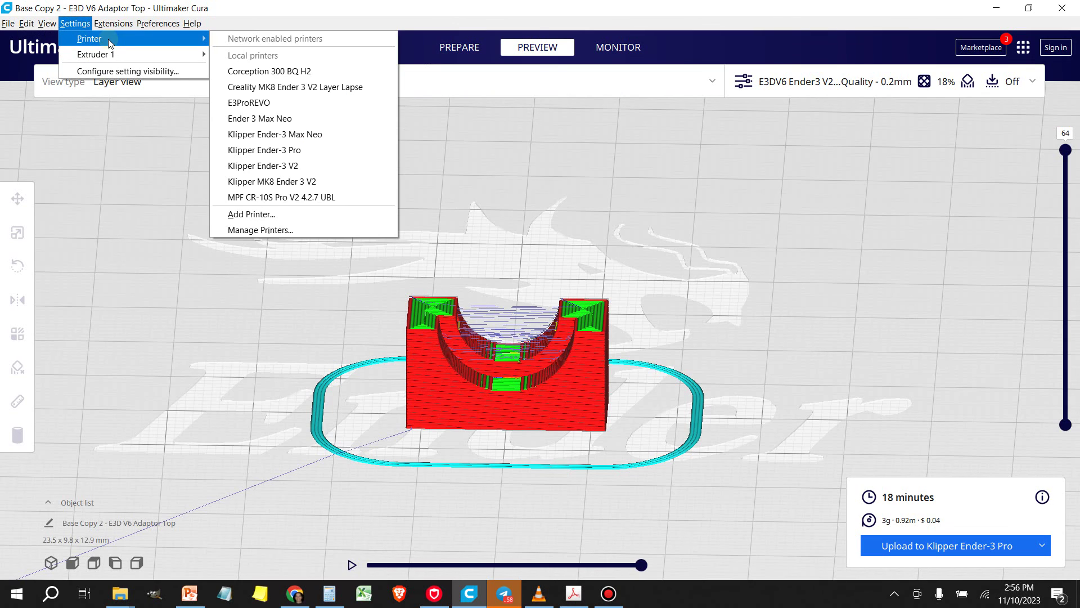
{"action": "left_click", "coordinate": [267, 231]}
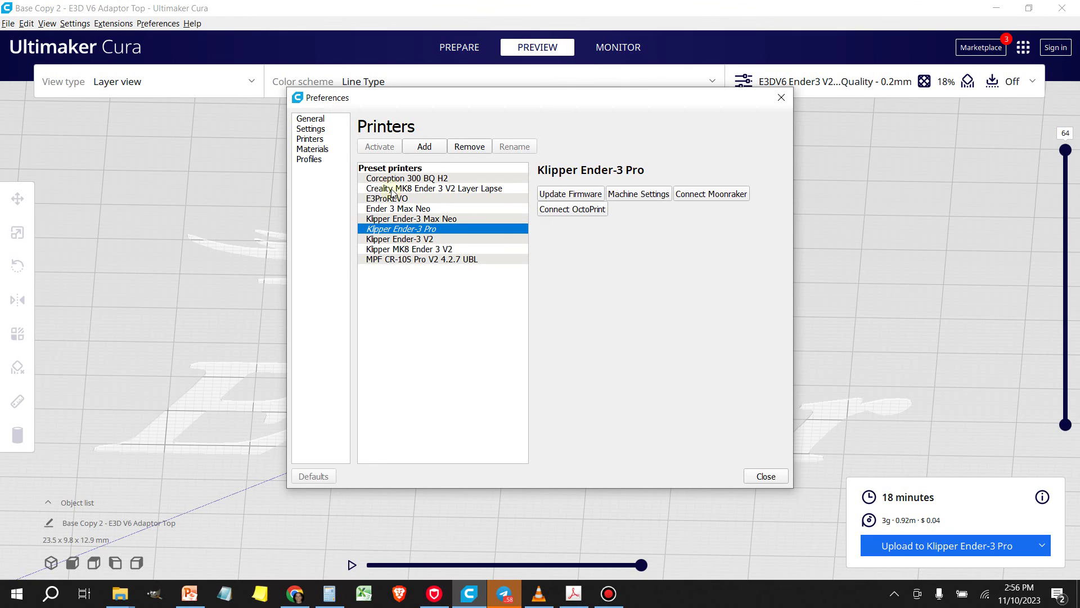
{"action": "left_click", "coordinate": [392, 189]}
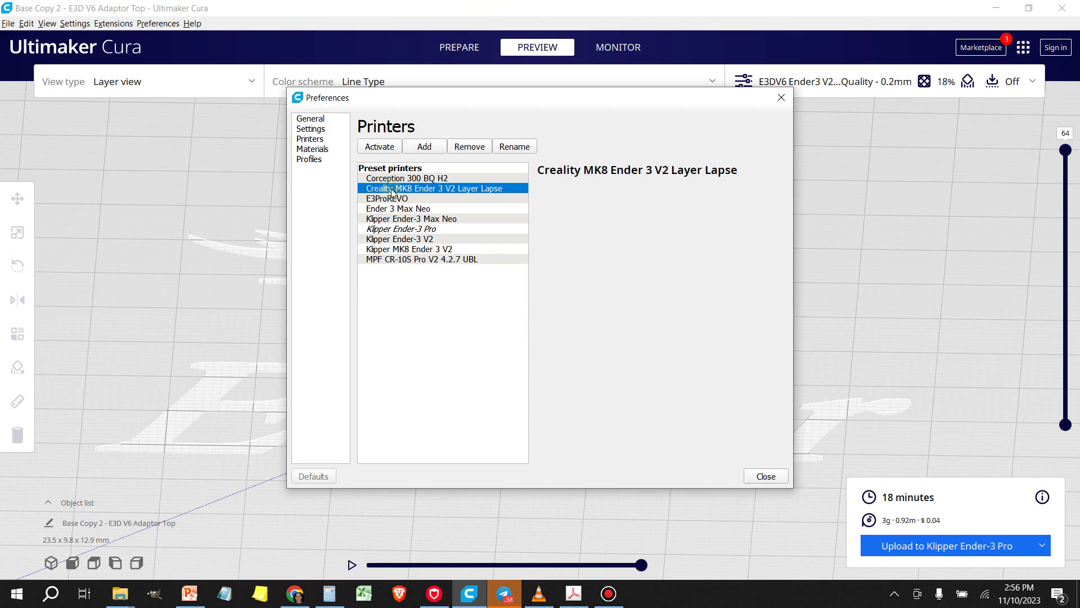
Activate Creality MK8 Ender 3 V2 Layer Lapse and bring up its Connect Moonraker settings.
{"action": "left_click", "coordinate": [369, 148]}
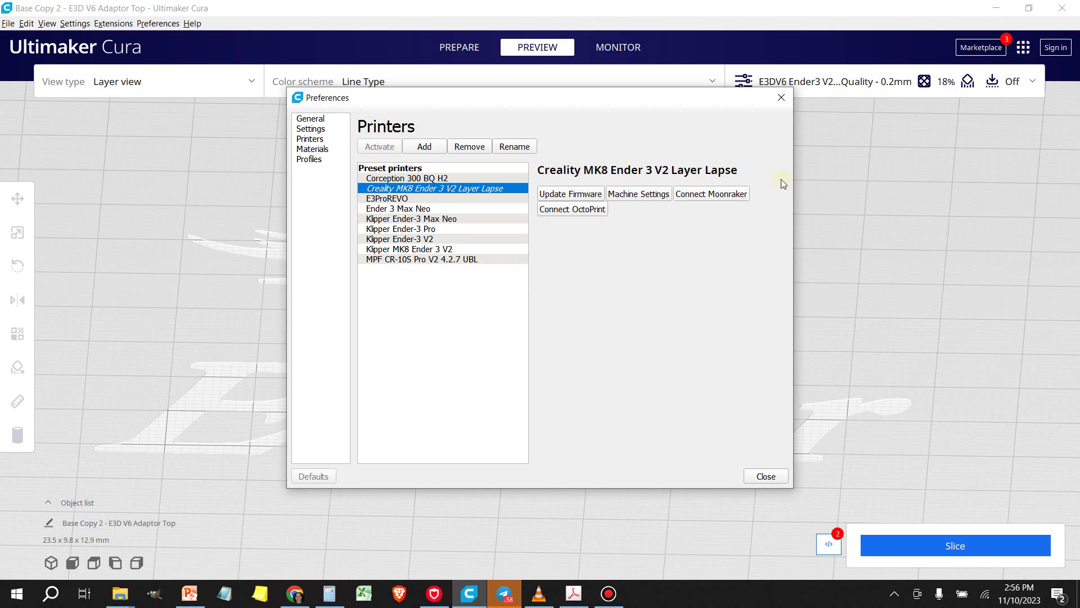
{"action": "left_click", "coordinate": [714, 196]}
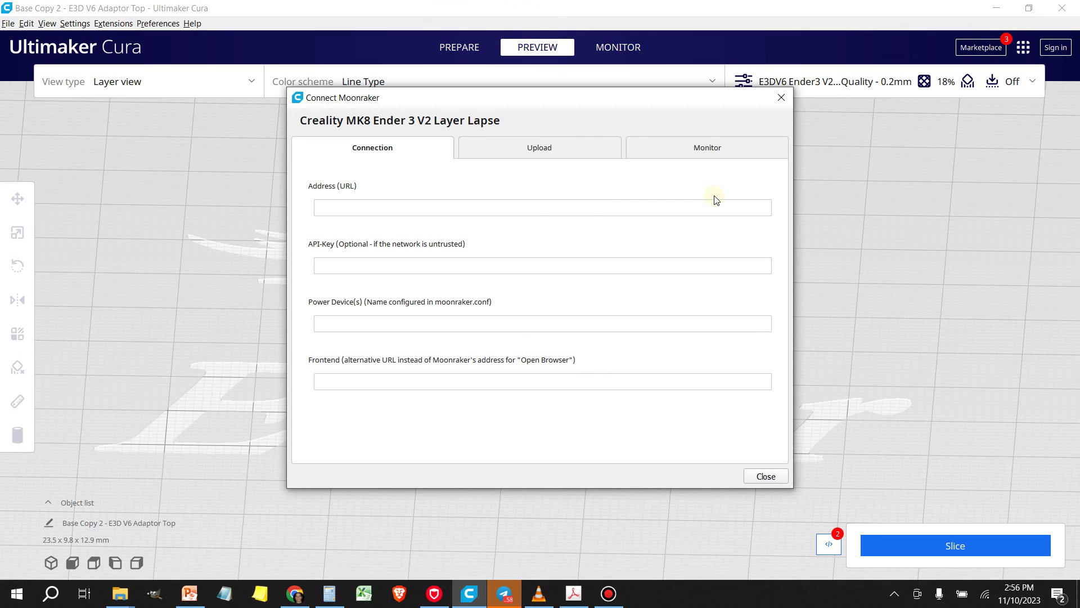
{"action": "left_click", "coordinate": [340, 204]}
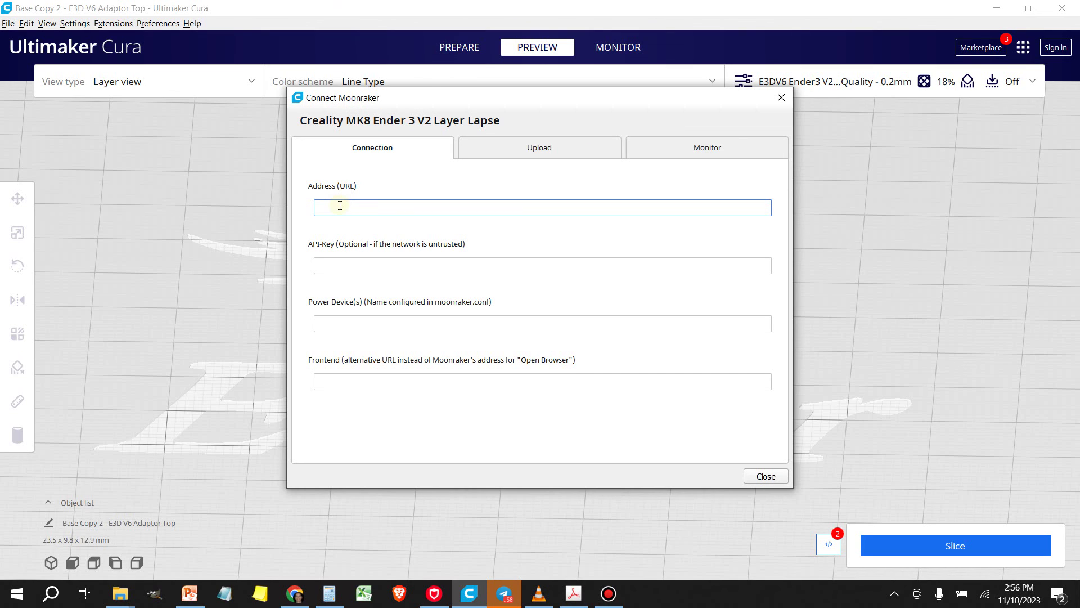
{"action": "left_click", "coordinate": [318, 221]}
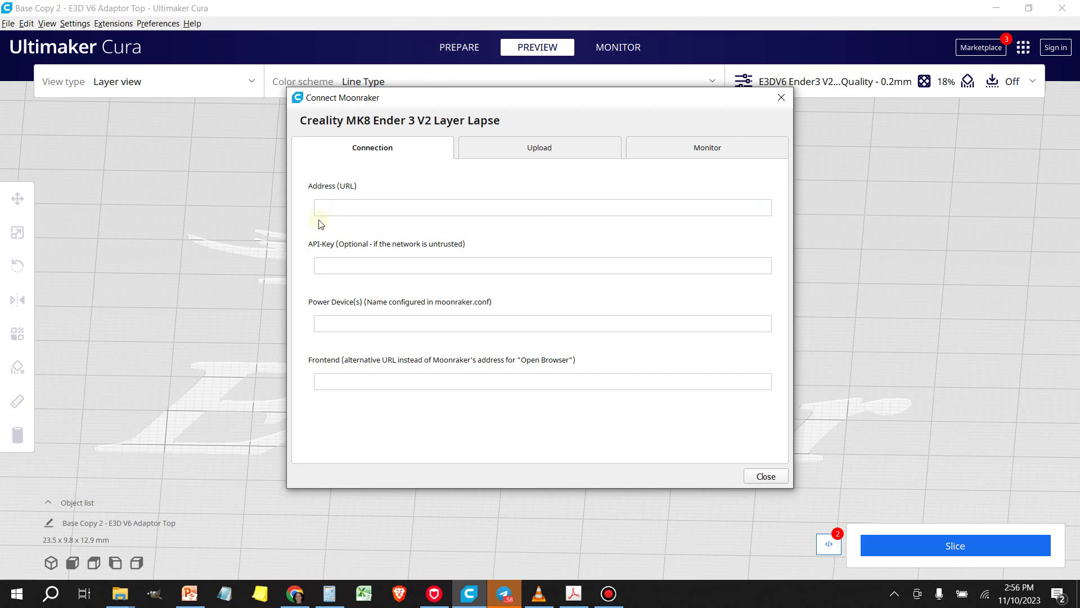
{"action": "left_click", "coordinate": [295, 593]}
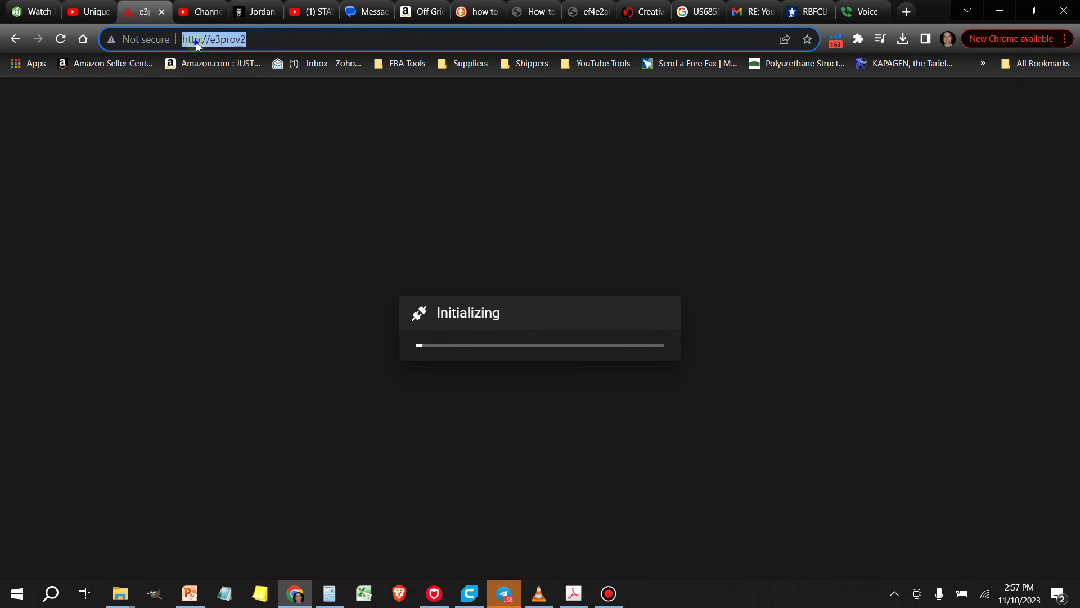
{"action": "right_click", "coordinate": [195, 43]}
{"action": "left_click", "coordinate": [236, 129]}
{"action": "left_click", "coordinate": [469, 594]}
{"action": "left_click", "coordinate": [344, 209]}
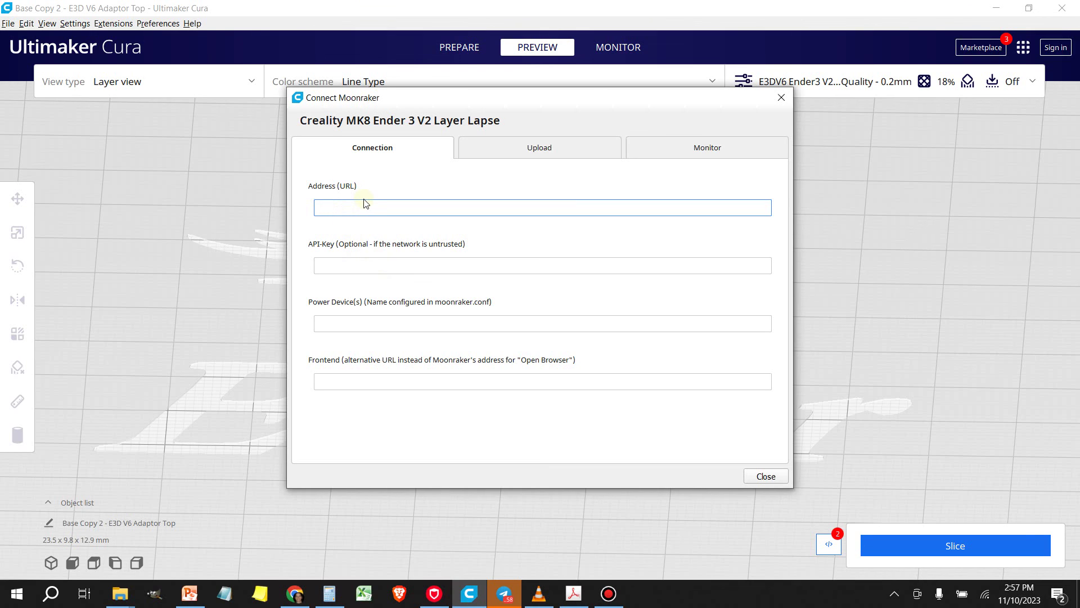
{"action": "key", "text": "ctrl+v"}
{"action": "left_click", "coordinate": [529, 152]}
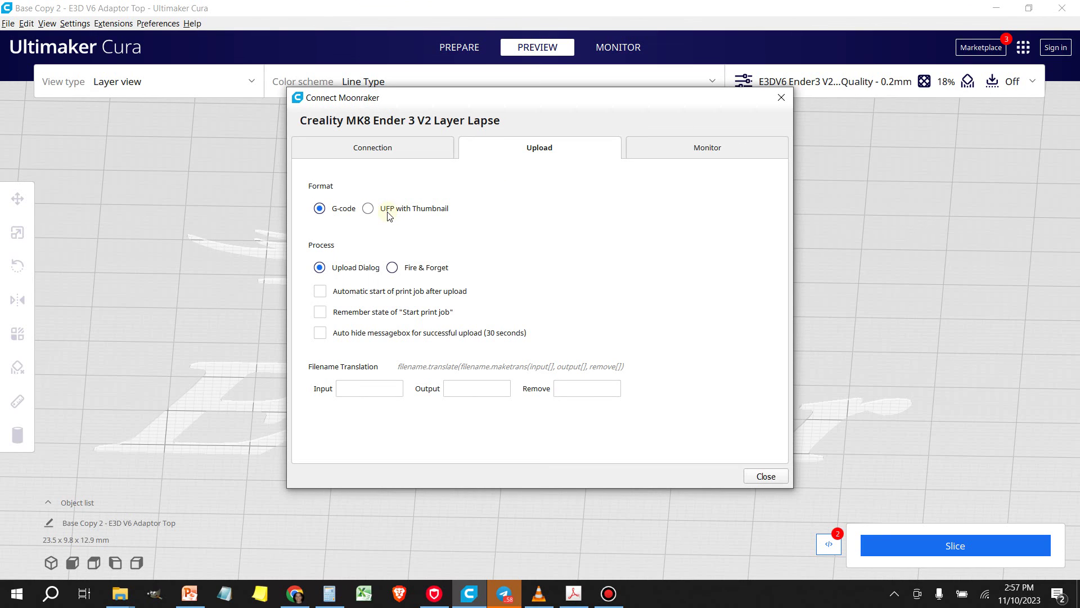
{"action": "left_click", "coordinate": [369, 208]}
{"action": "left_click", "coordinate": [320, 335]}
{"action": "left_click", "coordinate": [778, 480]}
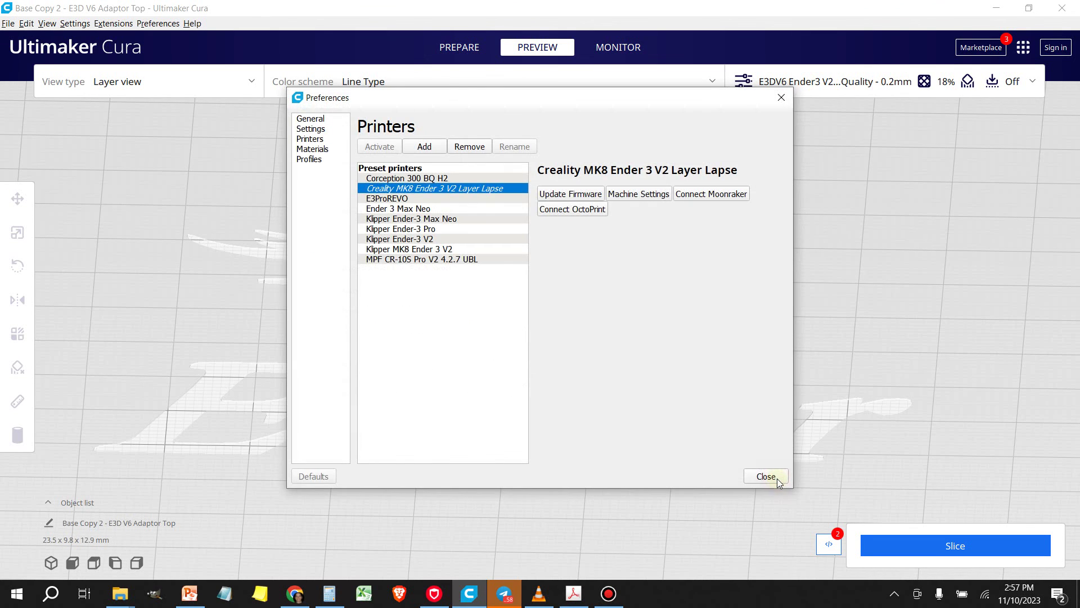
Close Preferences, select Klipper Ender-3 Pro in the Prepare stage, and slice the part.
{"action": "left_click", "coordinate": [781, 100]}
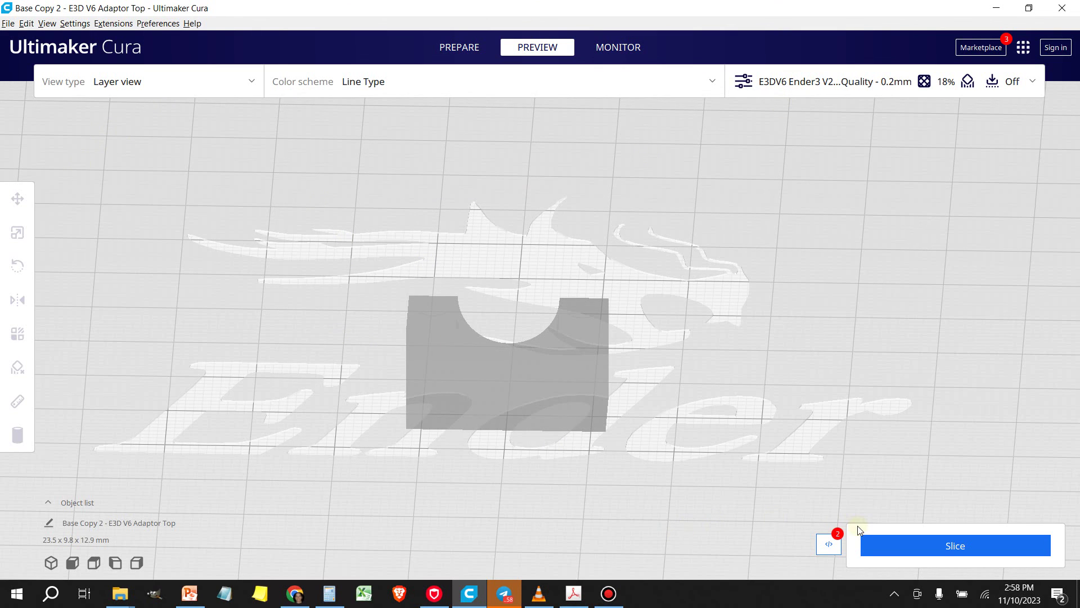
{"action": "left_click", "coordinate": [457, 54]}
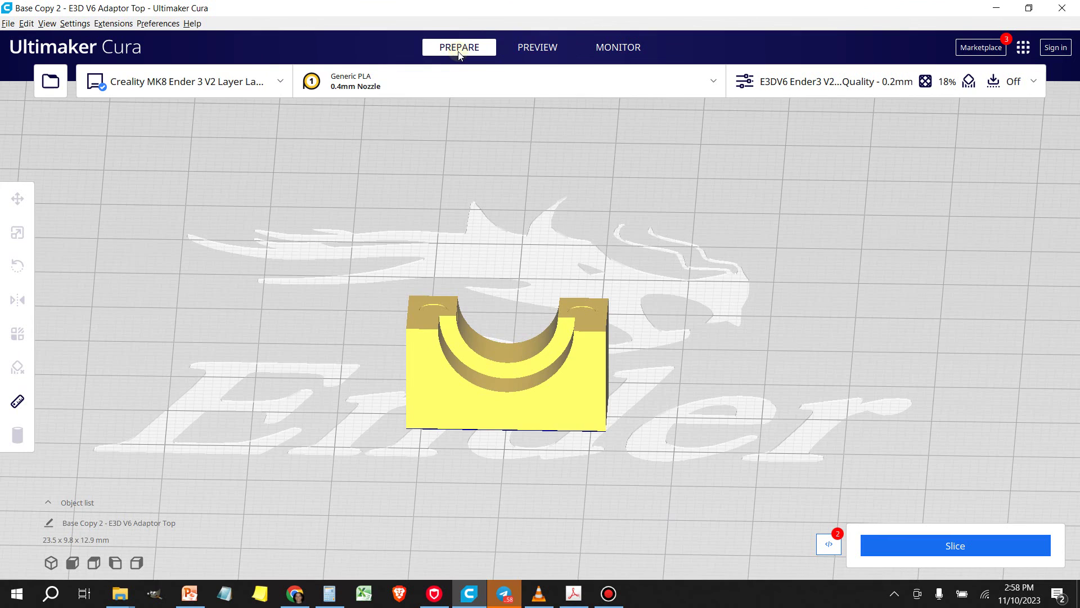
{"action": "left_click", "coordinate": [232, 83]}
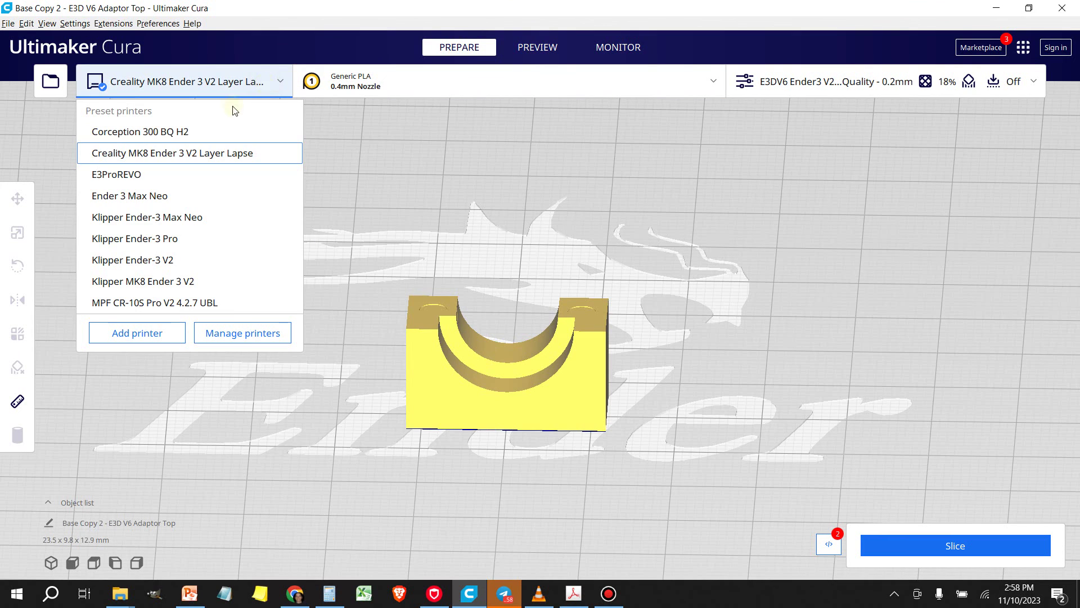
{"action": "left_click", "coordinate": [149, 245]}
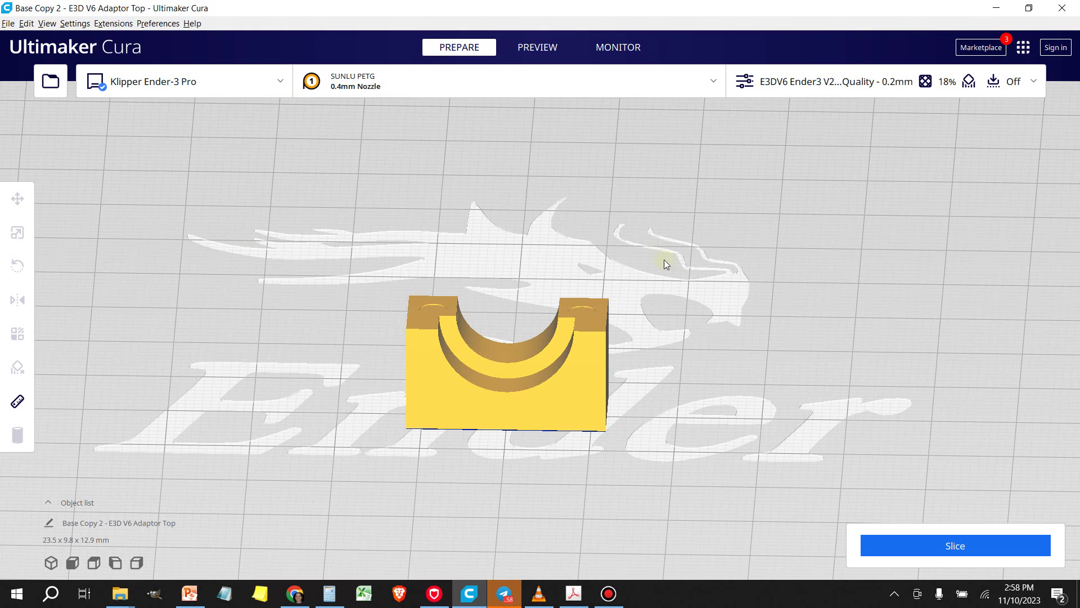
{"action": "scroll", "coordinate": [649, 242], "scroll_direction": "down", "scroll_amount": 5}
{"action": "scroll", "coordinate": [649, 242], "scroll_direction": "up", "scroll_amount": 8}
{"action": "left_click", "coordinate": [939, 545]}
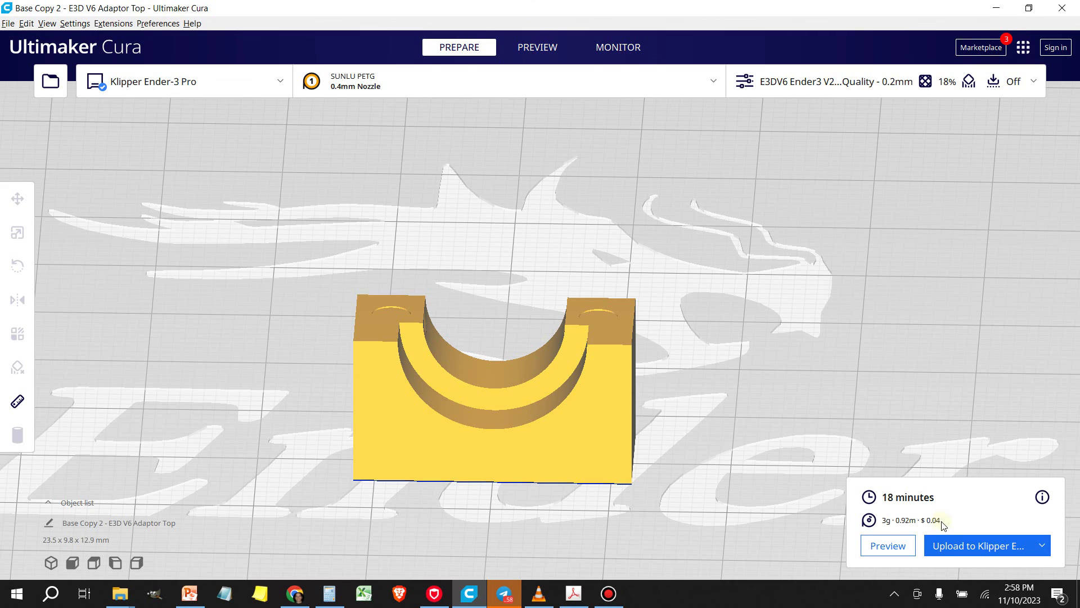
Change the output destination from Save to Disk to Upload to Klipper Ender-3 Pro.
{"action": "left_click", "coordinate": [1042, 541]}
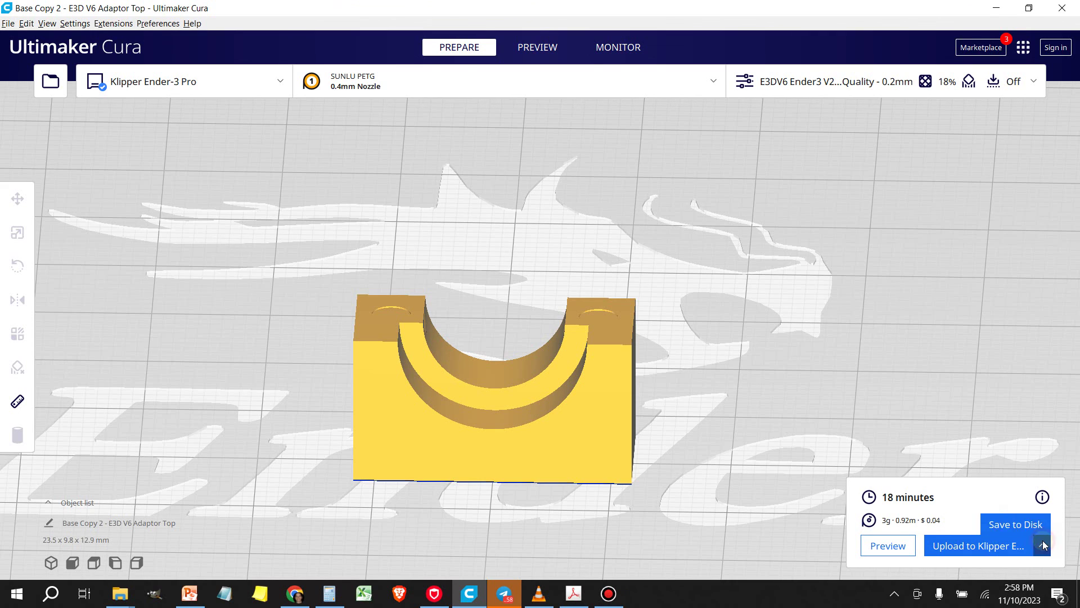
{"action": "left_click", "coordinate": [1001, 526]}
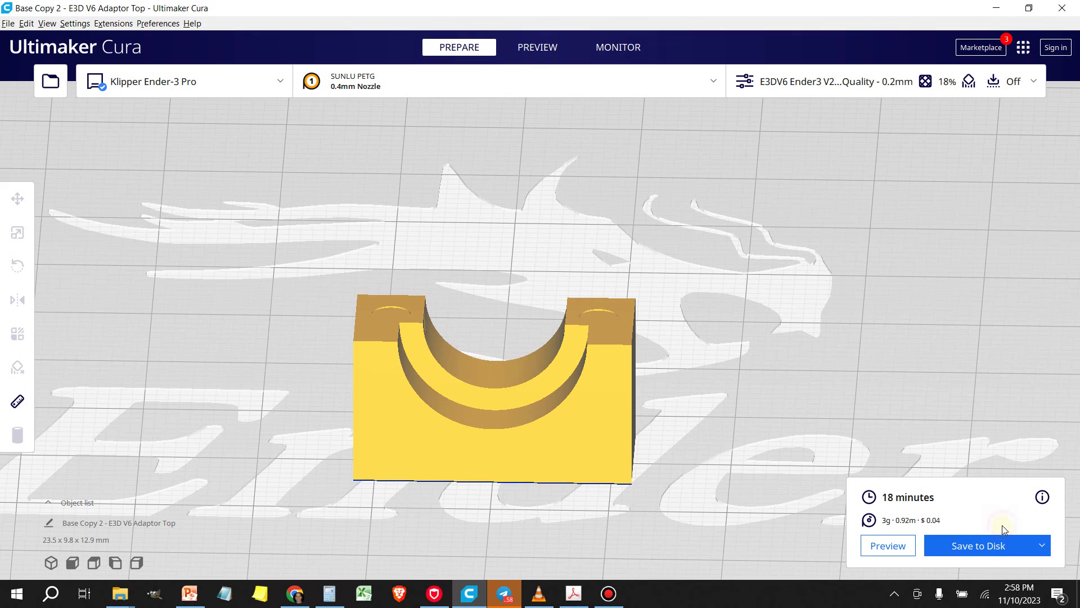
{"action": "left_click", "coordinate": [987, 553]}
{"action": "left_click", "coordinate": [1042, 546]}
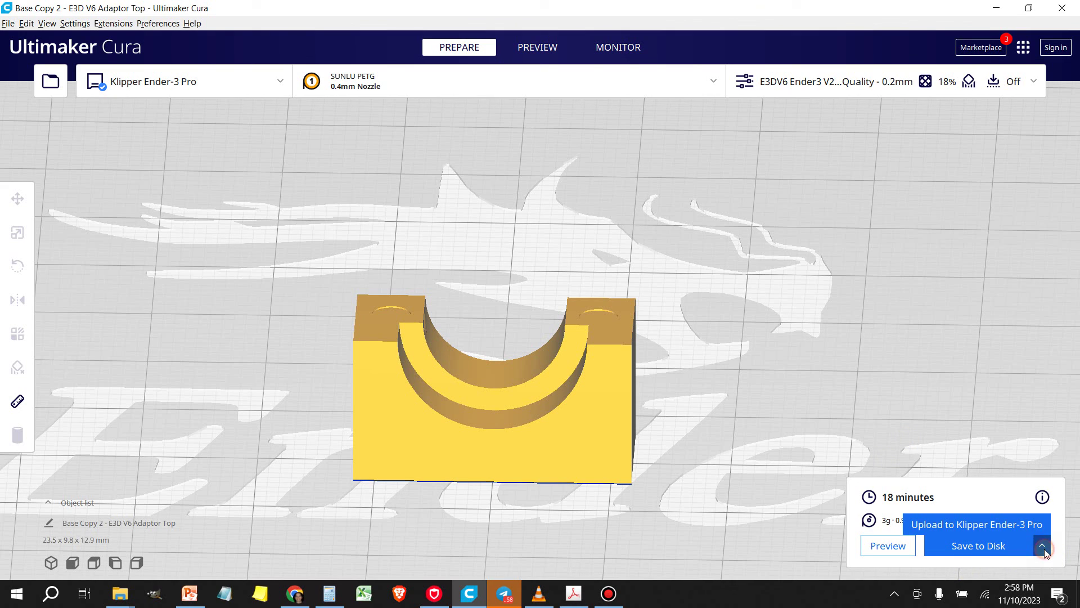
{"action": "left_click", "coordinate": [990, 529]}
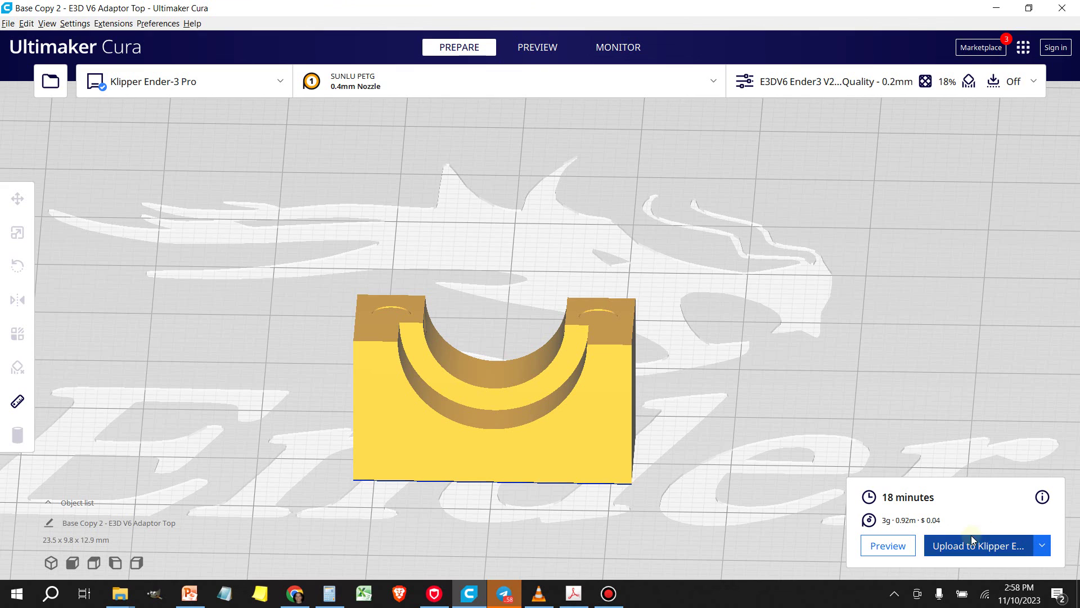
Upload Base Copy 2 - E3D V6 Adaptor Top.ufp to Klipper Ender-3 Pro with Start print job off.
{"action": "left_click", "coordinate": [973, 546]}
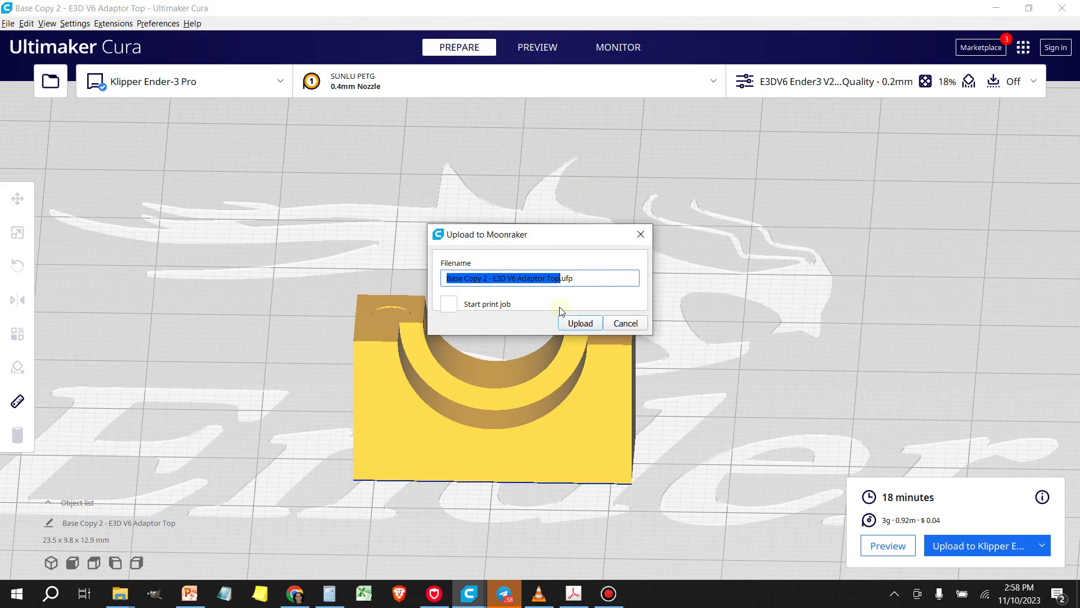
{"action": "left_click", "coordinate": [449, 309]}
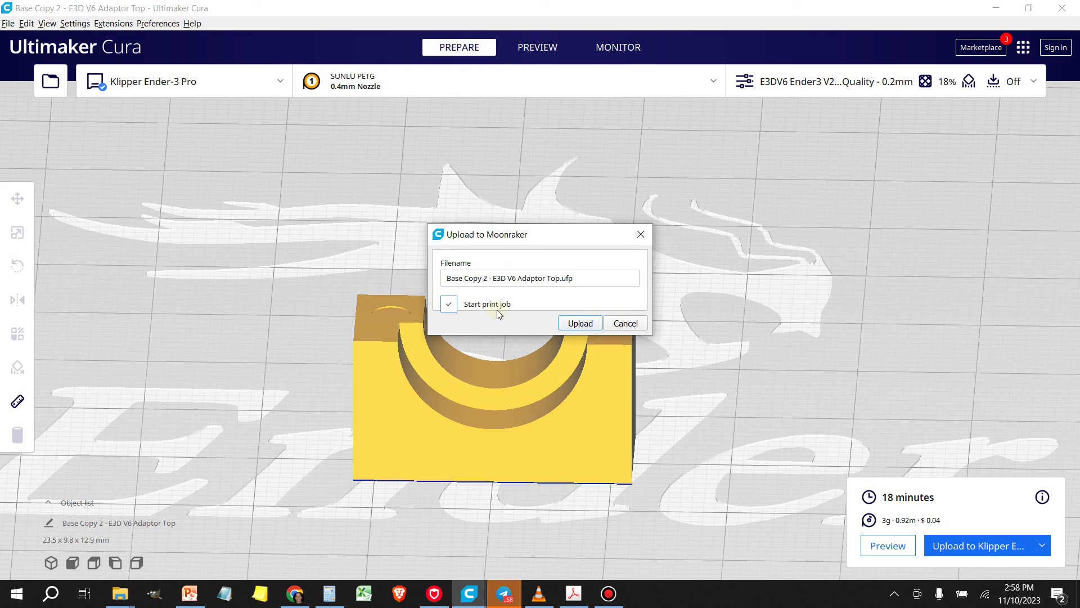
{"action": "left_click", "coordinate": [448, 304]}
{"action": "left_click", "coordinate": [580, 324]}
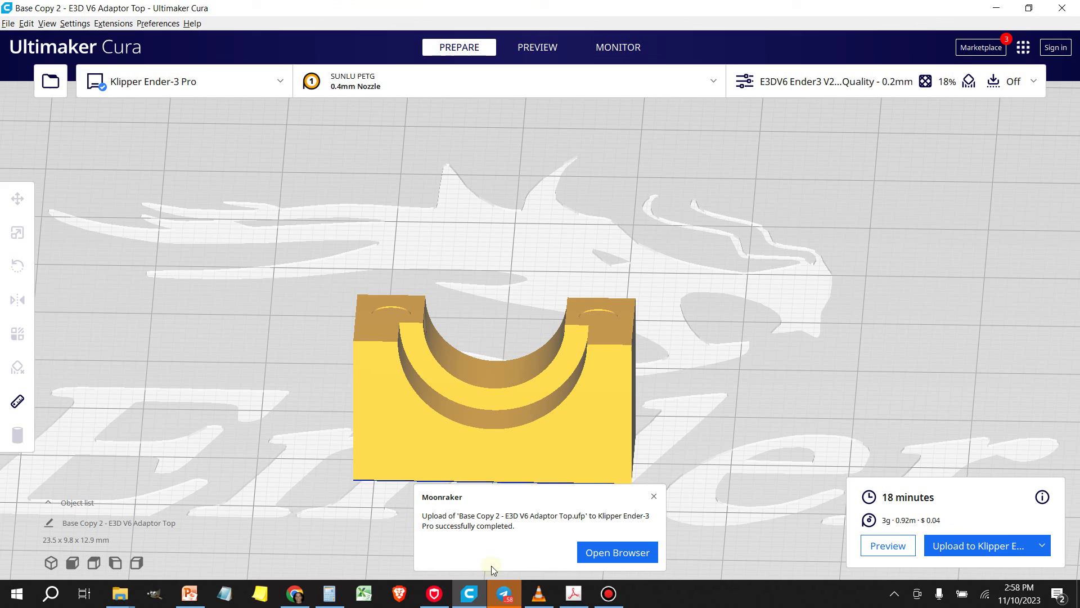
In Mainsail's G-Code Files, select 'Base Copy 2 - E3D V6 Adaptor Top.gcode', then cancel its Start Job prompt.
{"action": "left_click", "coordinate": [296, 597]}
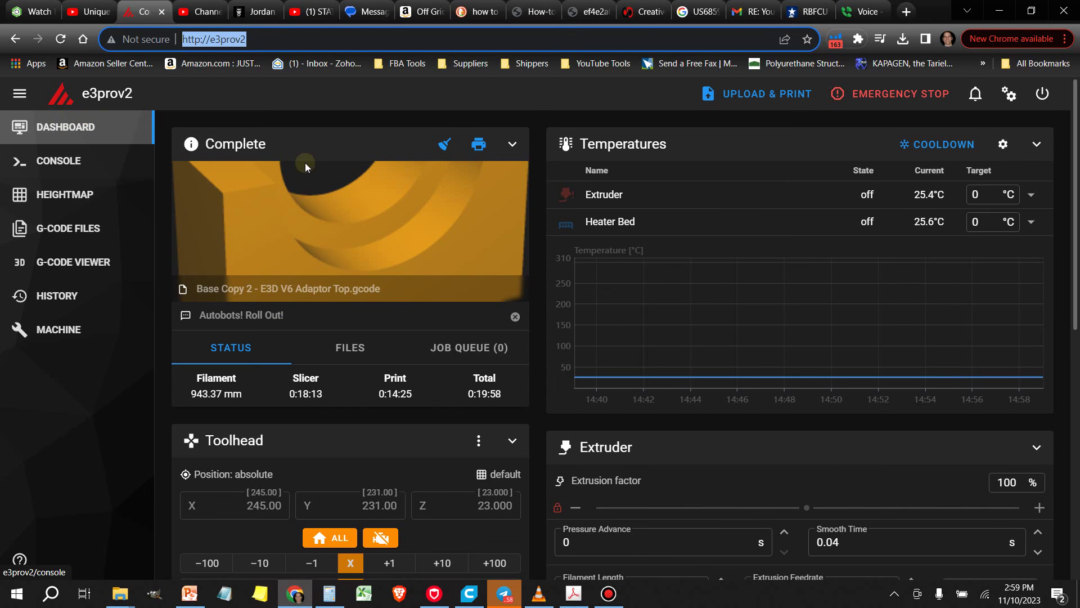
{"action": "left_click", "coordinate": [68, 135]}
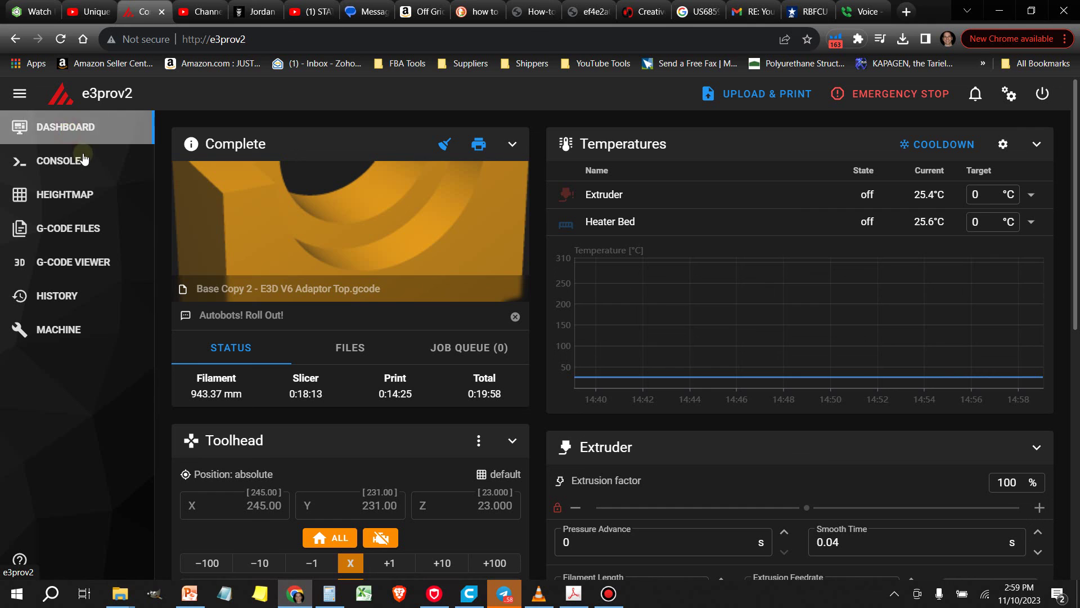
{"action": "left_click", "coordinate": [79, 237]}
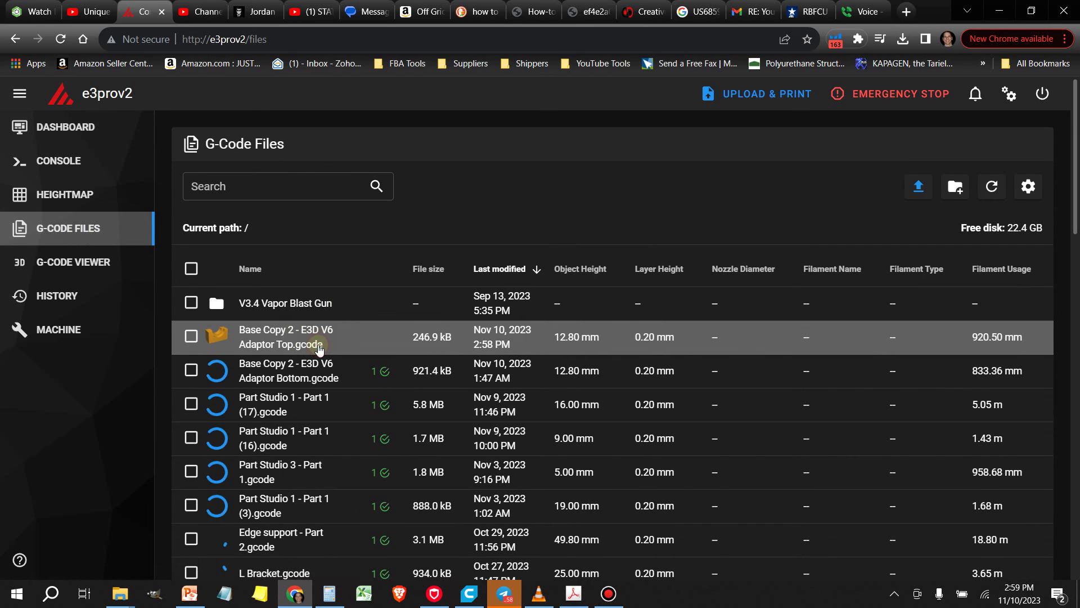
{"action": "left_click", "coordinate": [324, 345]}
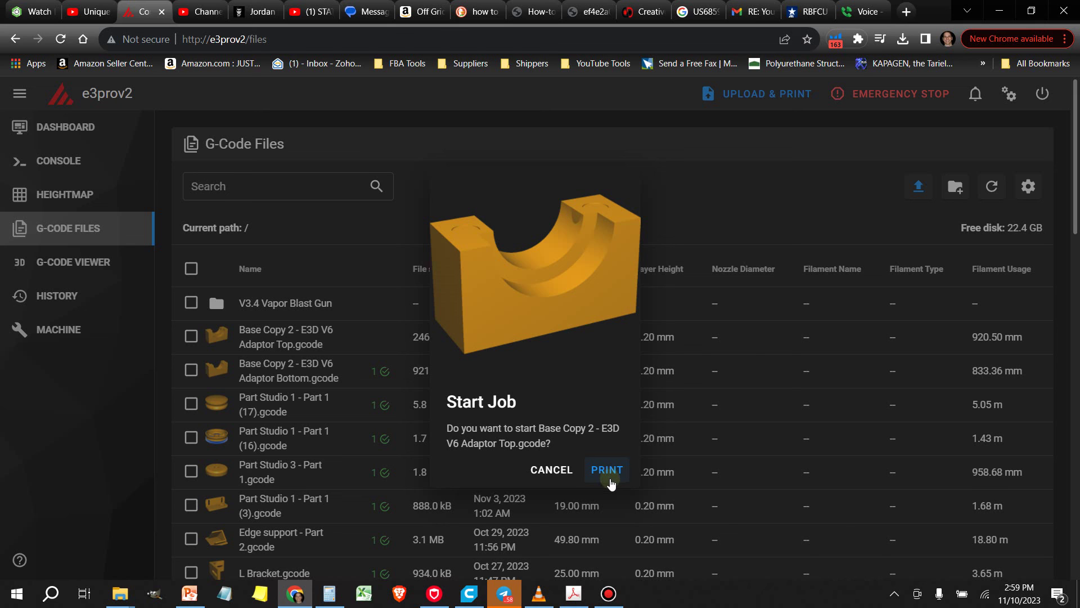
{"action": "left_click", "coordinate": [551, 472]}
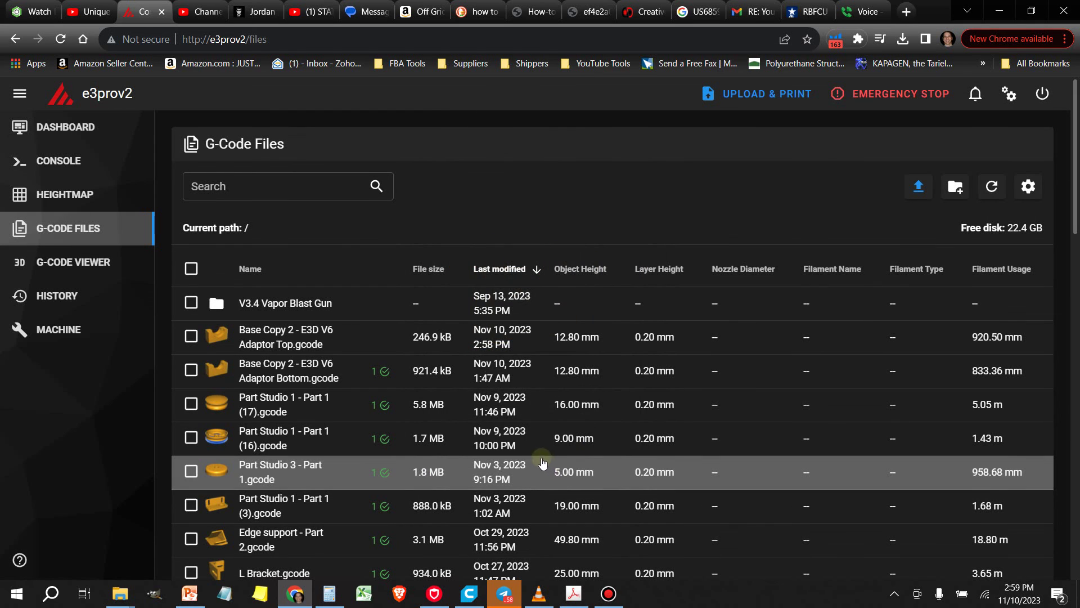